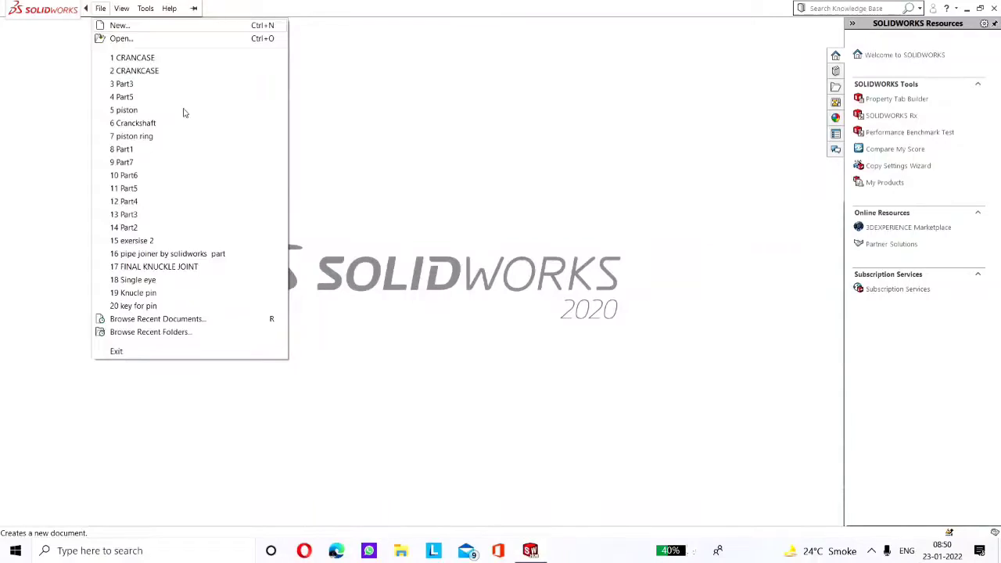
# Step: Create a new part and start a sketch on the Front Plane
pyautogui.click(512, 427)
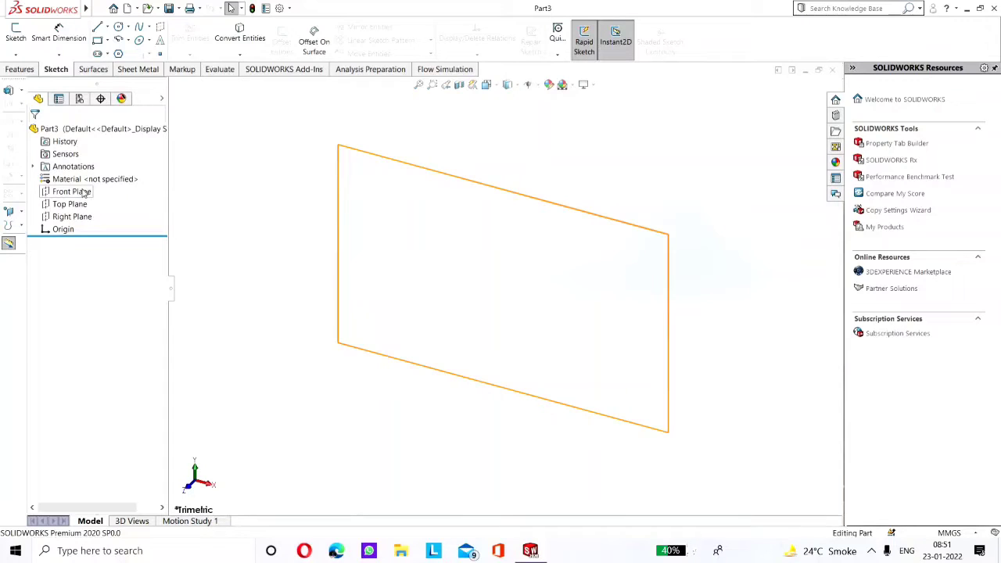
pyautogui.click(83, 193)
pyautogui.click(119, 170)
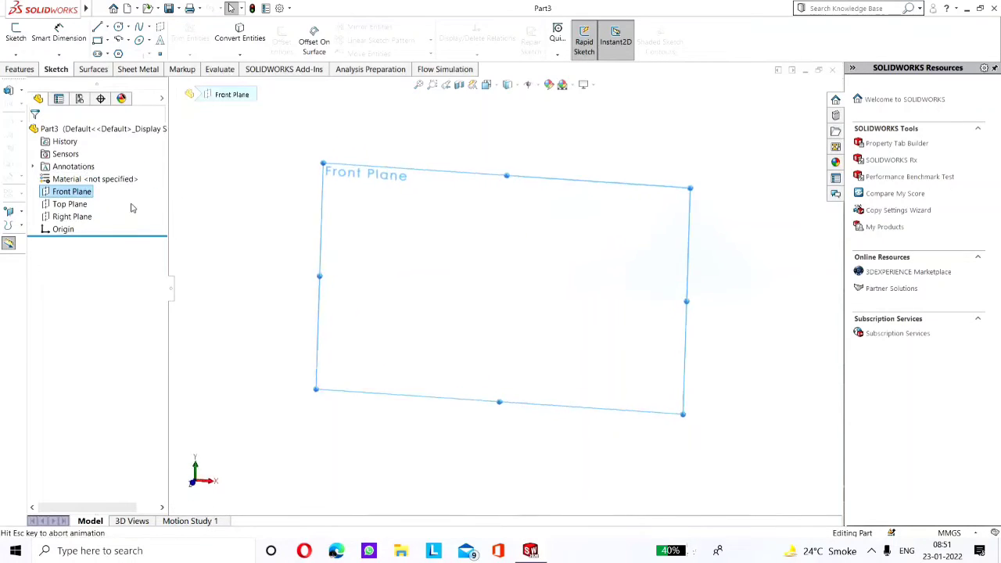
pyautogui.click(83, 194)
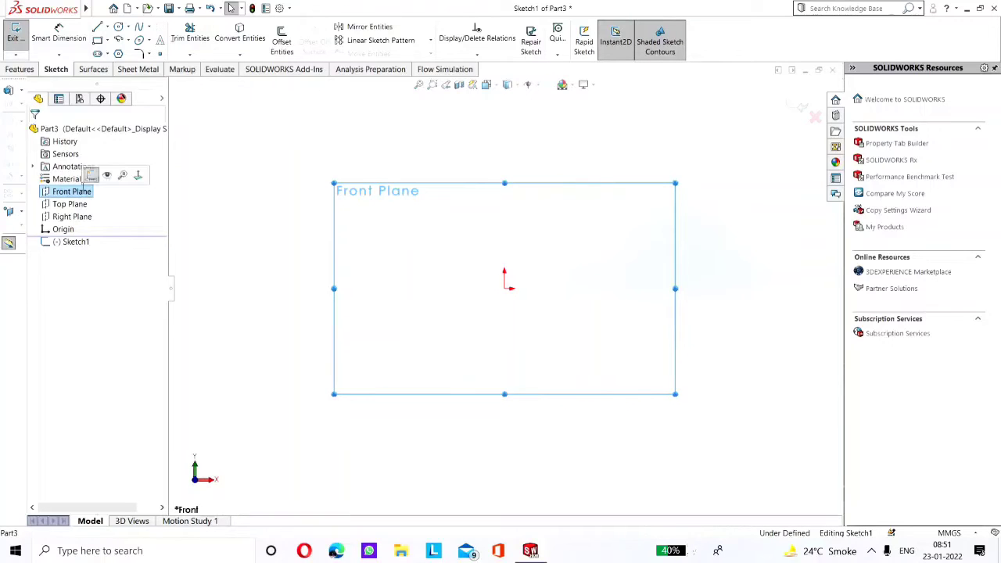
pyautogui.rightClick(94, 196)
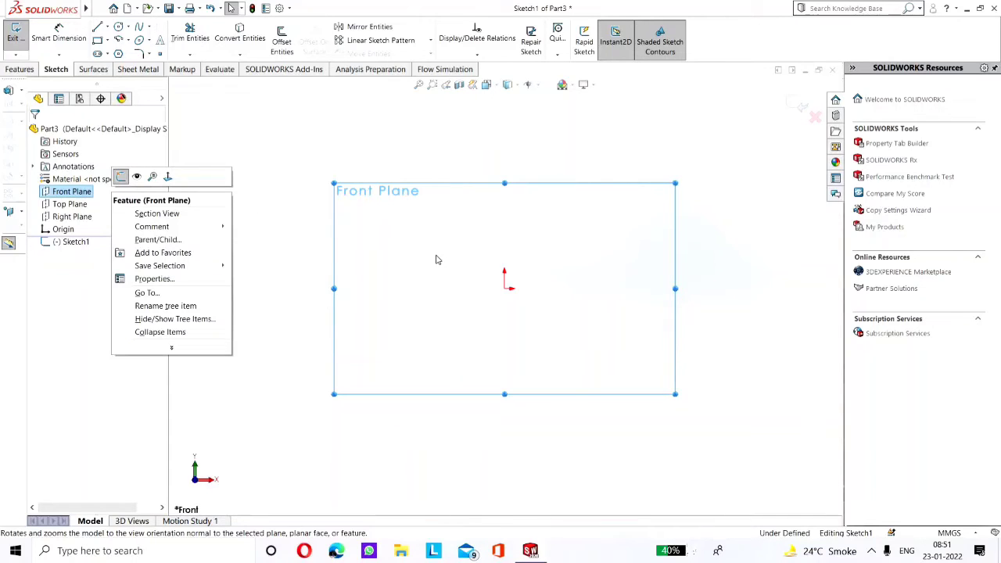
pyautogui.click(114, 149)
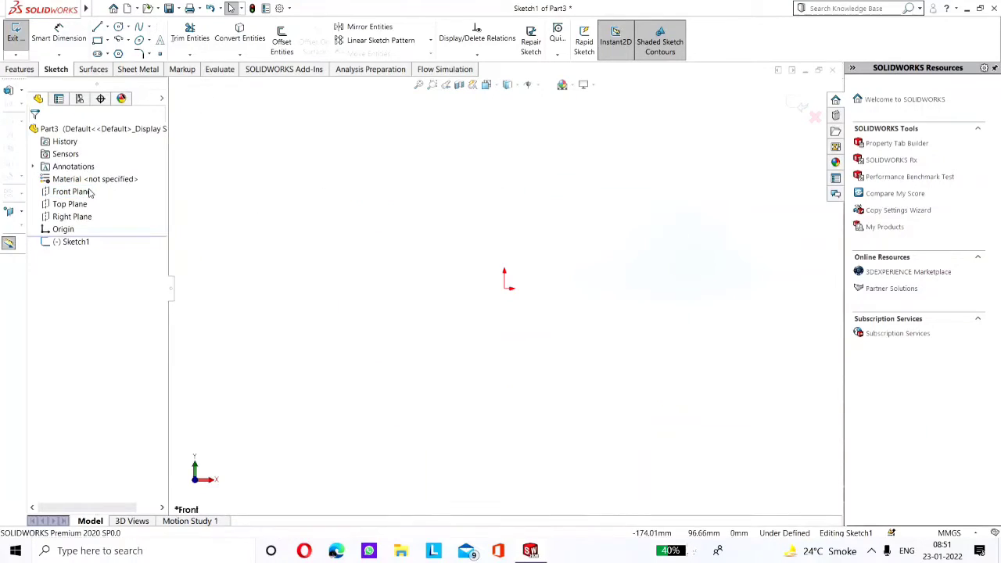
# Step: Exit the empty sketch and start a fresh sketch on the Front Plane
pyautogui.click(89, 191)
pyautogui.click(98, 175)
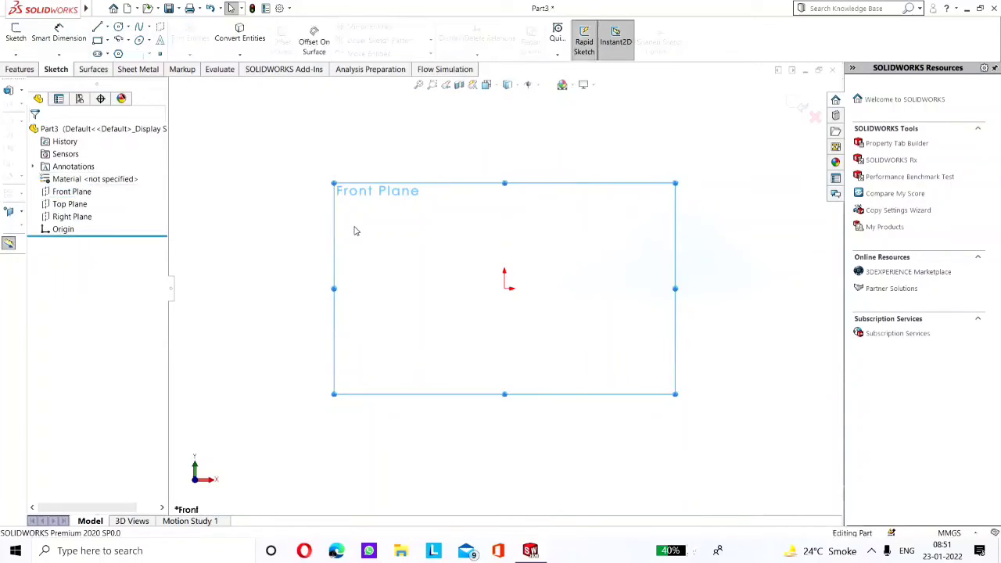
pyautogui.click(83, 192)
pyautogui.click(144, 168)
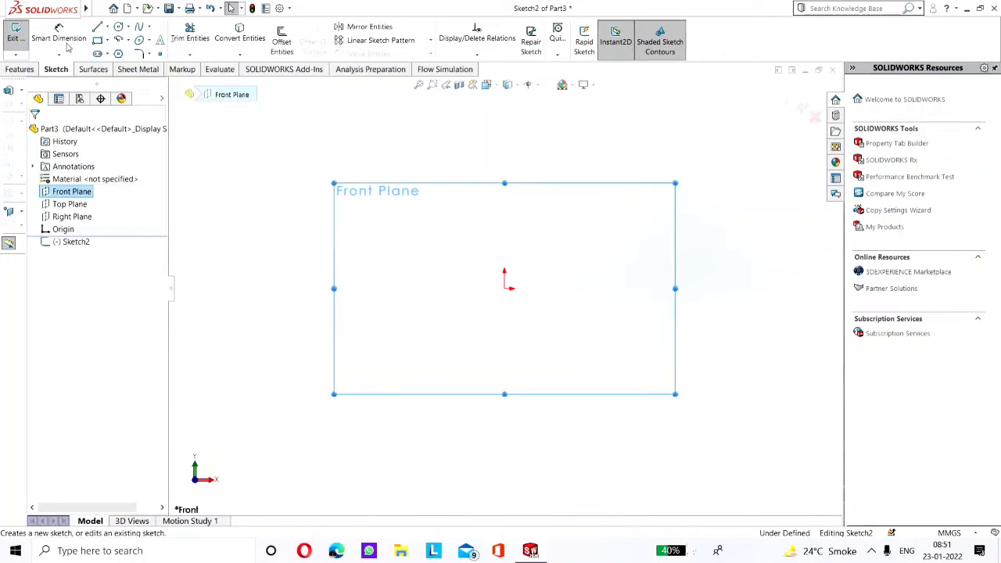
# Step: Sketch a circle with a radius of about 55 mm to the upper left of the origin
pyautogui.click(105, 27)
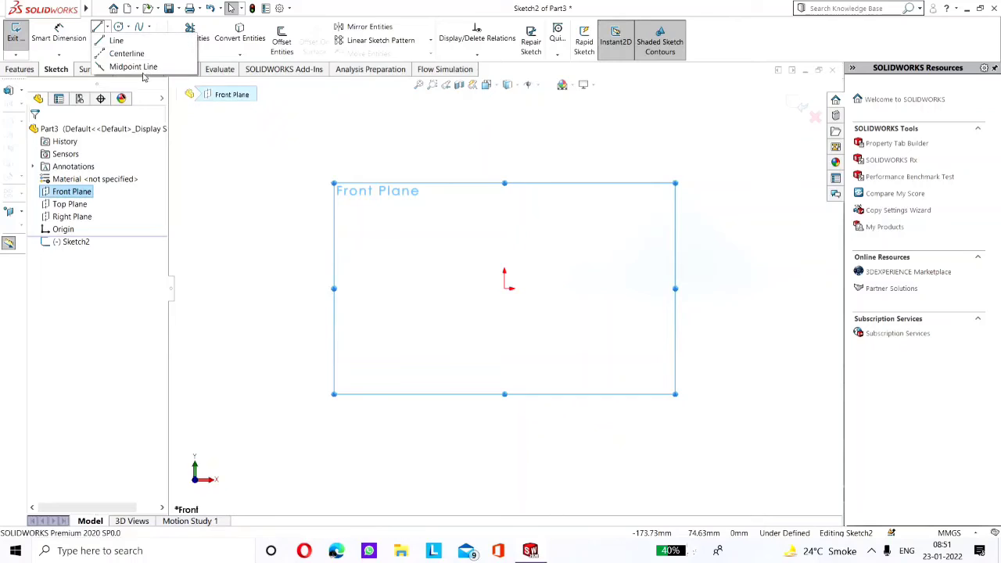
pyautogui.click(126, 53)
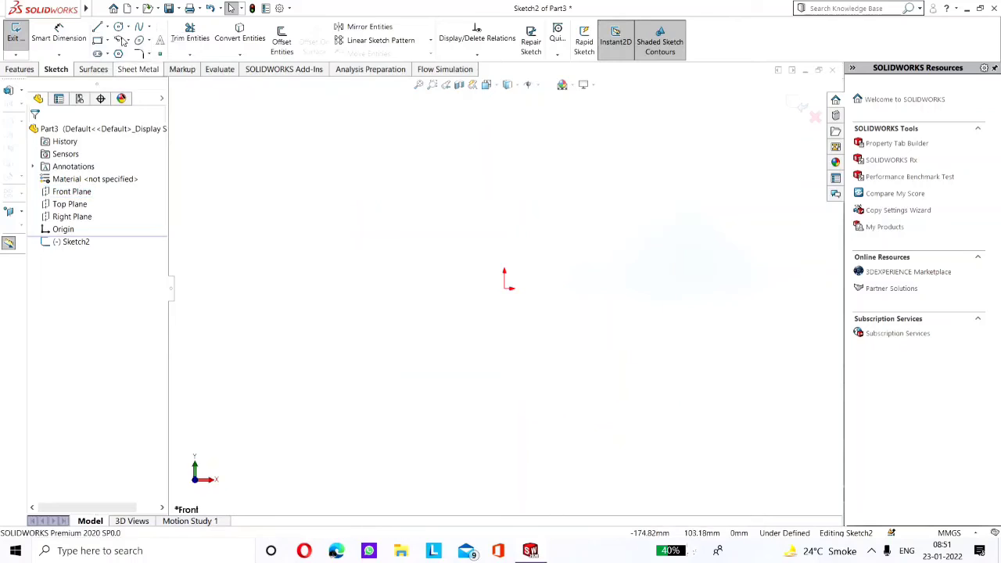
pyautogui.click(355, 231)
pyautogui.click(393, 329)
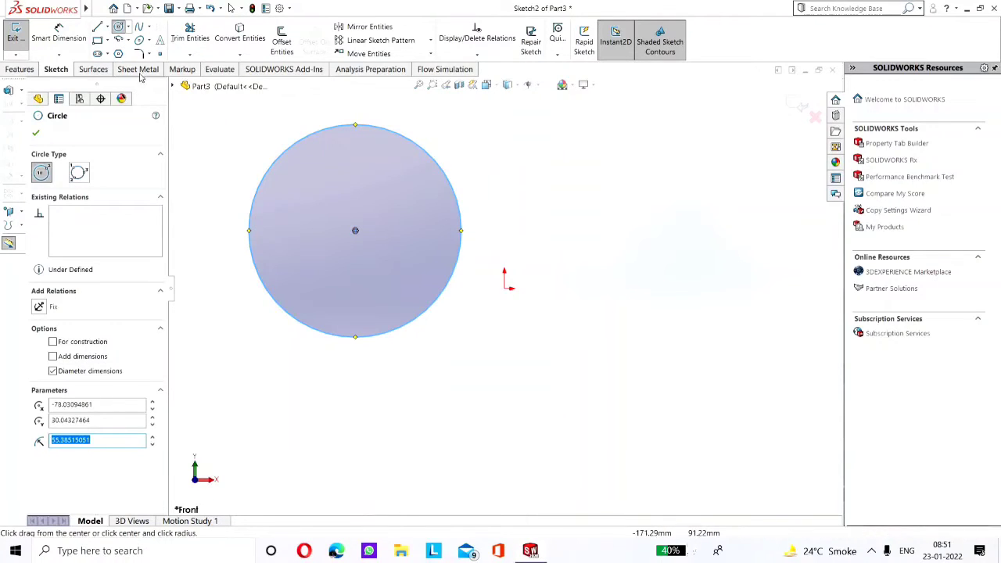
# Step: Sketch a vertical centerline through the origin, beside the circle and extending above and below it
pyautogui.click(105, 27)
pyautogui.click(115, 54)
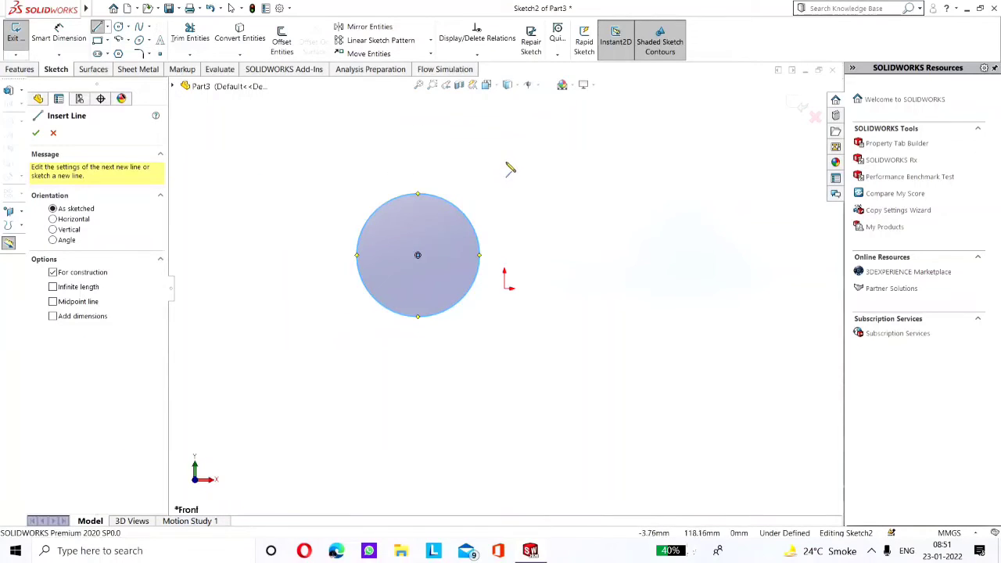
pyautogui.click(504, 163)
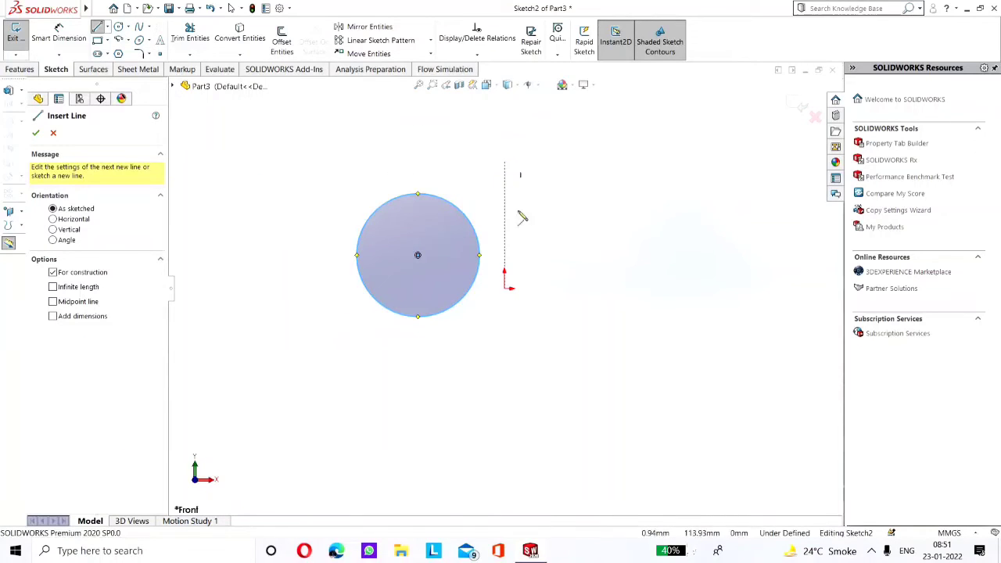
pyautogui.click(504, 393)
pyautogui.rightClick(508, 391)
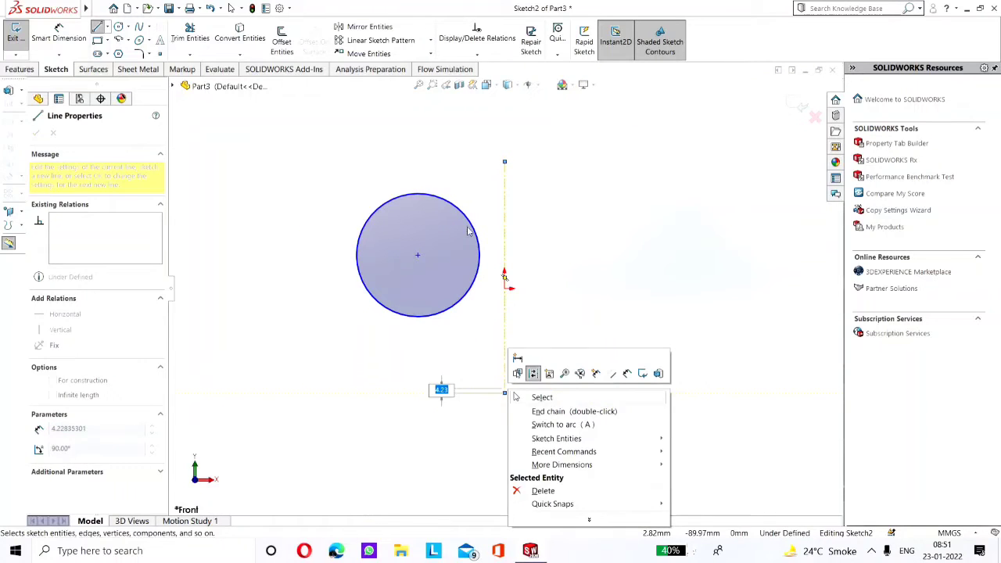
pyautogui.click(548, 398)
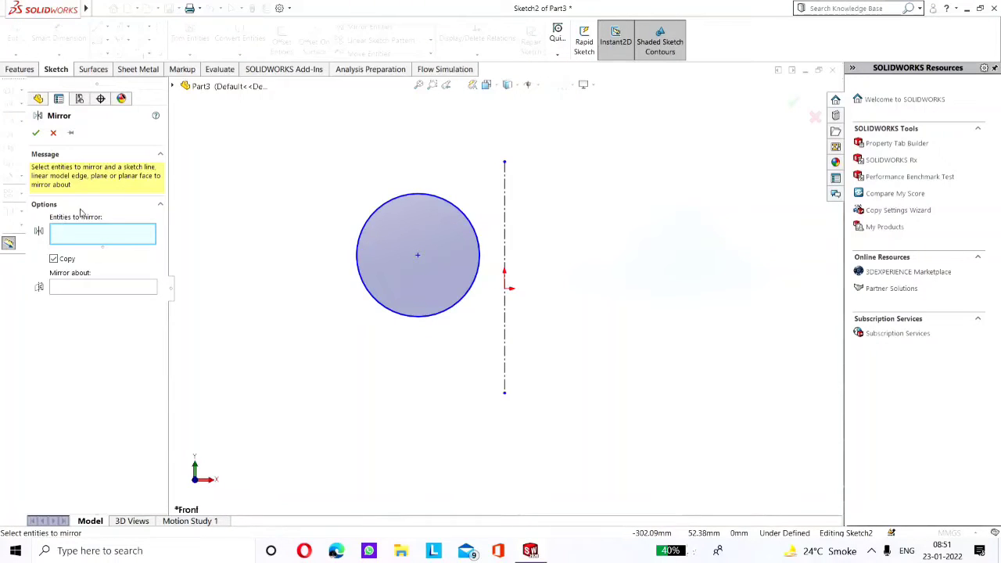
# Step: Mirror the circle about the vertical centerline, keeping the original as a copy
pyautogui.click(364, 232)
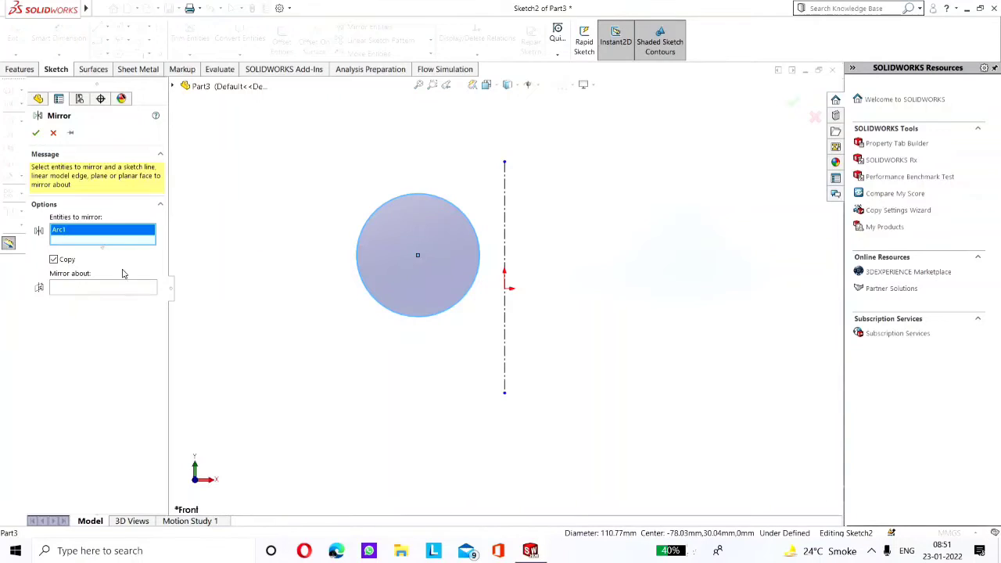
pyautogui.click(69, 290)
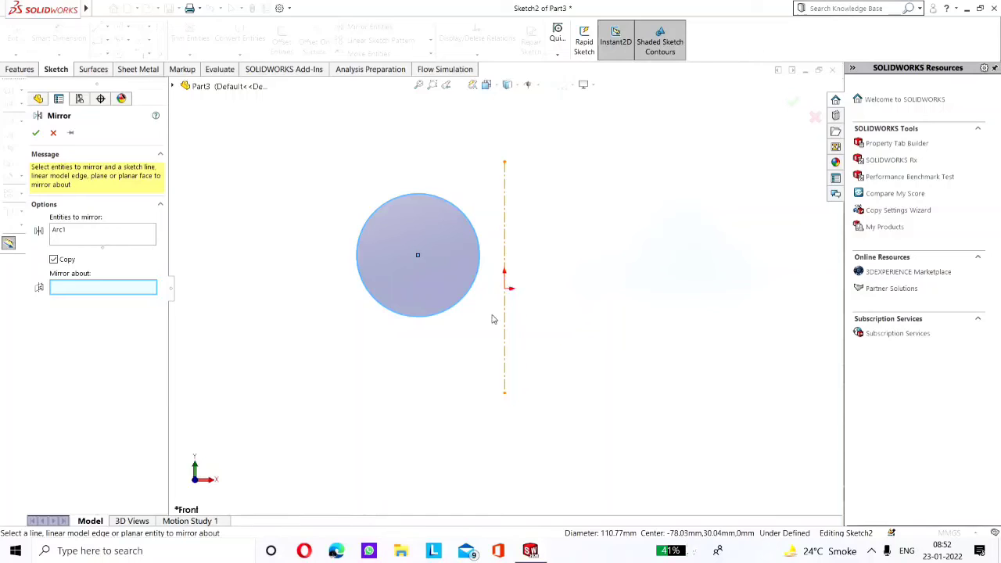
pyautogui.click(504, 351)
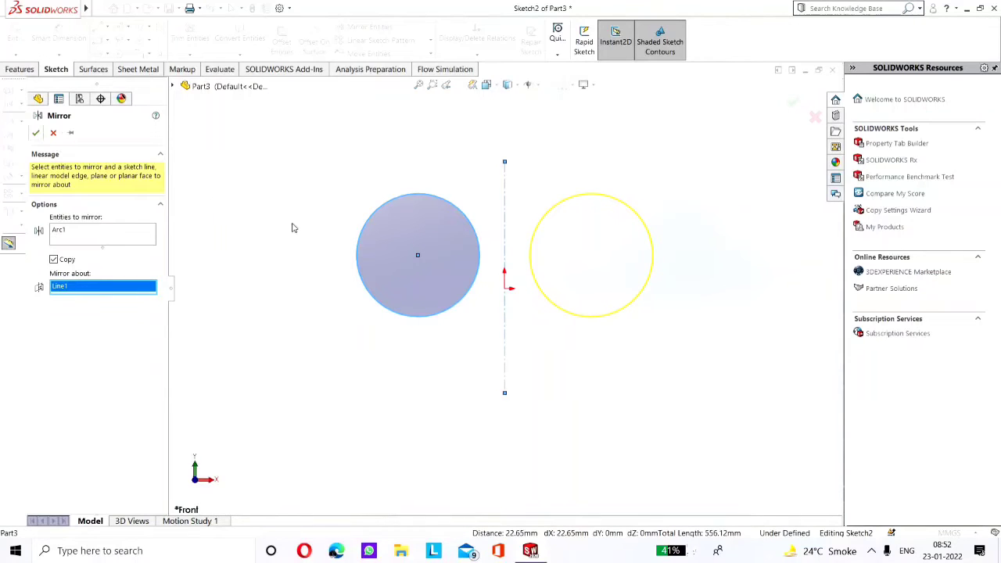
pyautogui.press('Return')
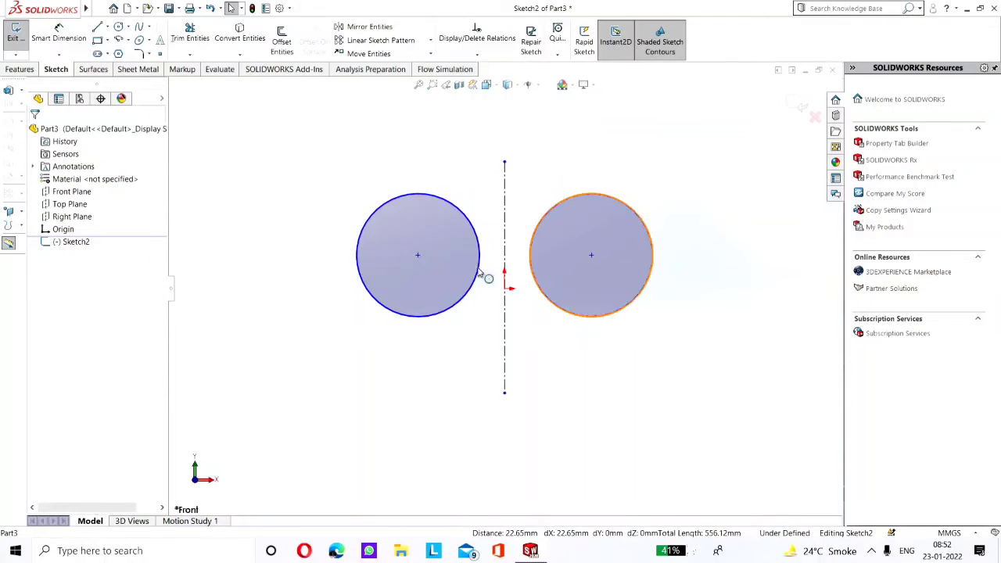
# Step: Exit the sketch with the two mirrored circles and delete it from the part
pyautogui.scroll(5, 505, 286)
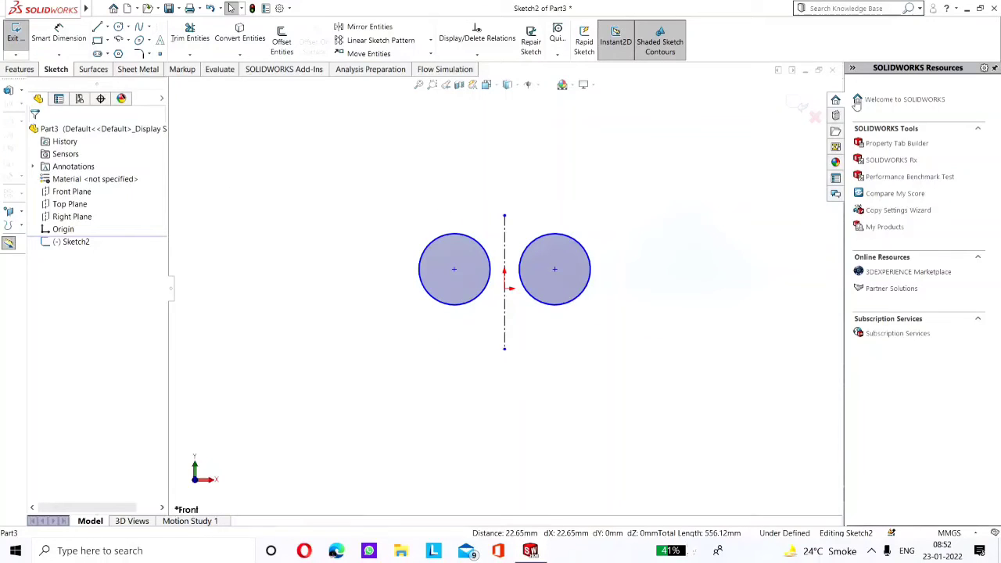
pyautogui.click(792, 103)
pyautogui.rightClick(69, 245)
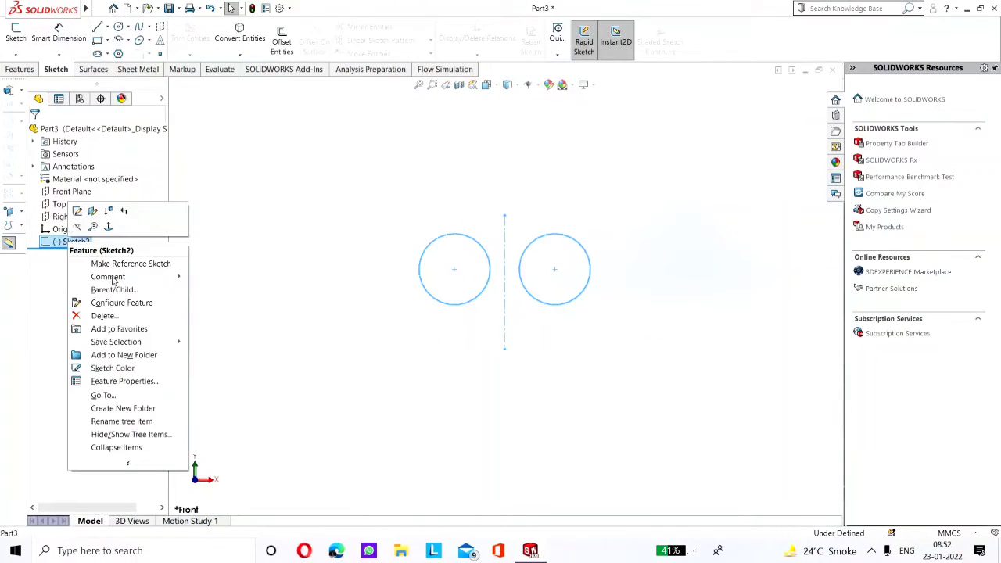
pyautogui.click(102, 313)
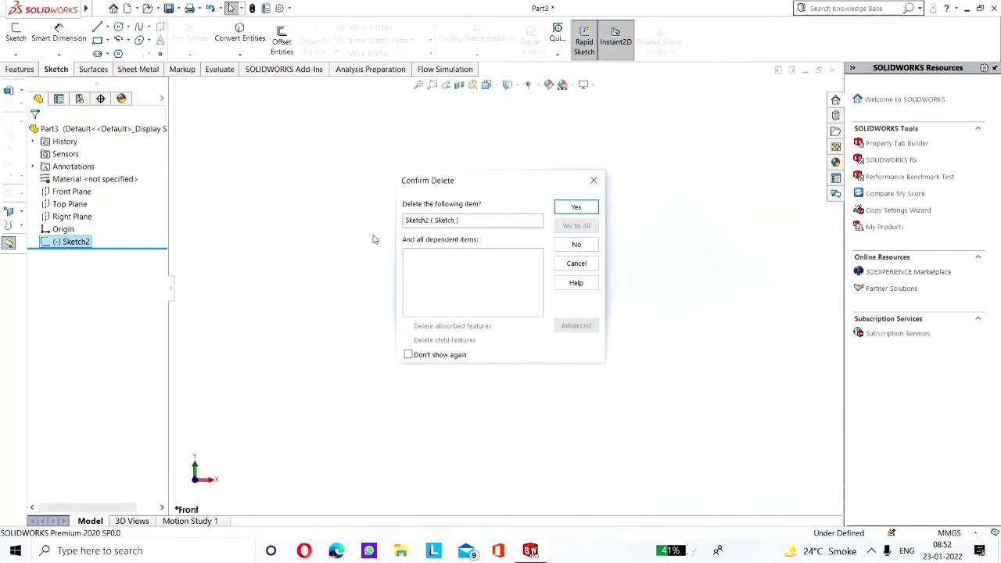
pyautogui.click(575, 212)
# Step: On a new Front Plane sketch, draw an open E-shaped line profile left of the origin with horizontal segments about 31.5 mm long
pyautogui.click(89, 189)
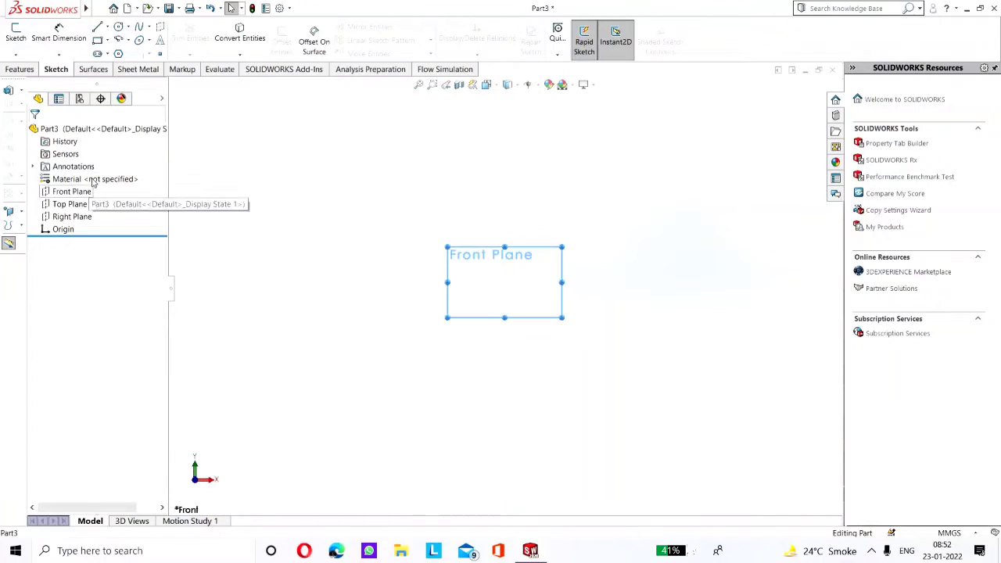
pyautogui.click(99, 173)
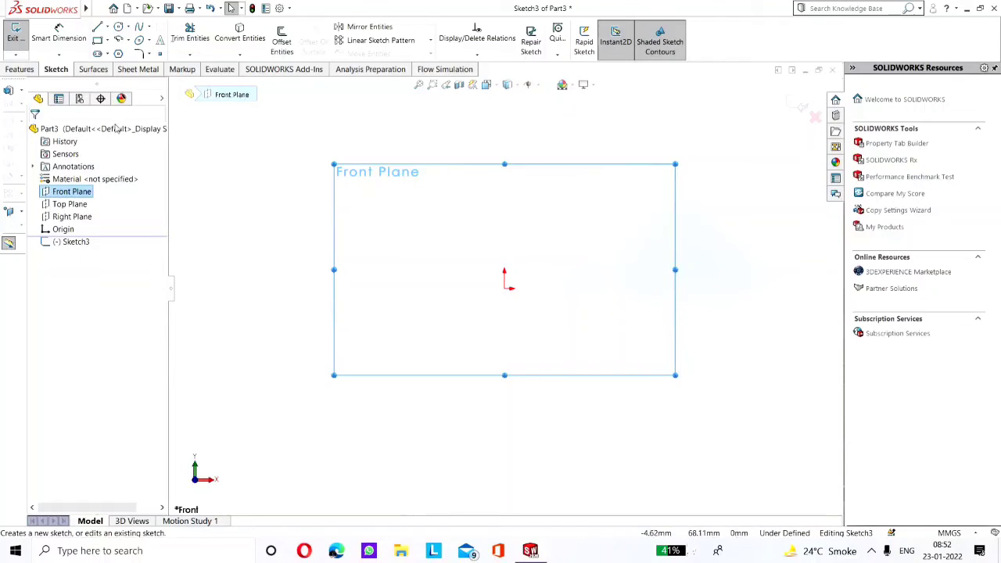
pyautogui.click(97, 27)
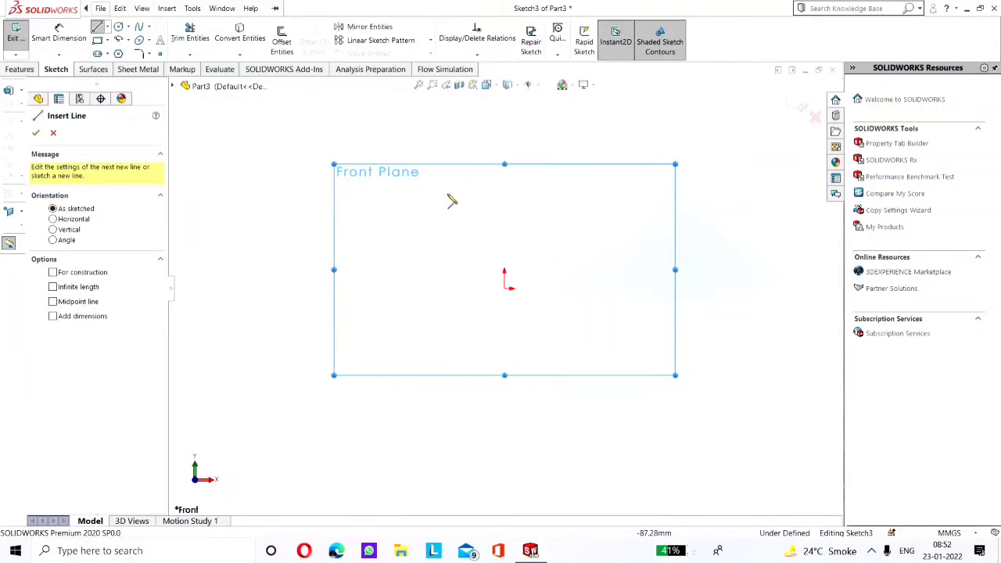
pyautogui.click(466, 189)
pyautogui.click(406, 188)
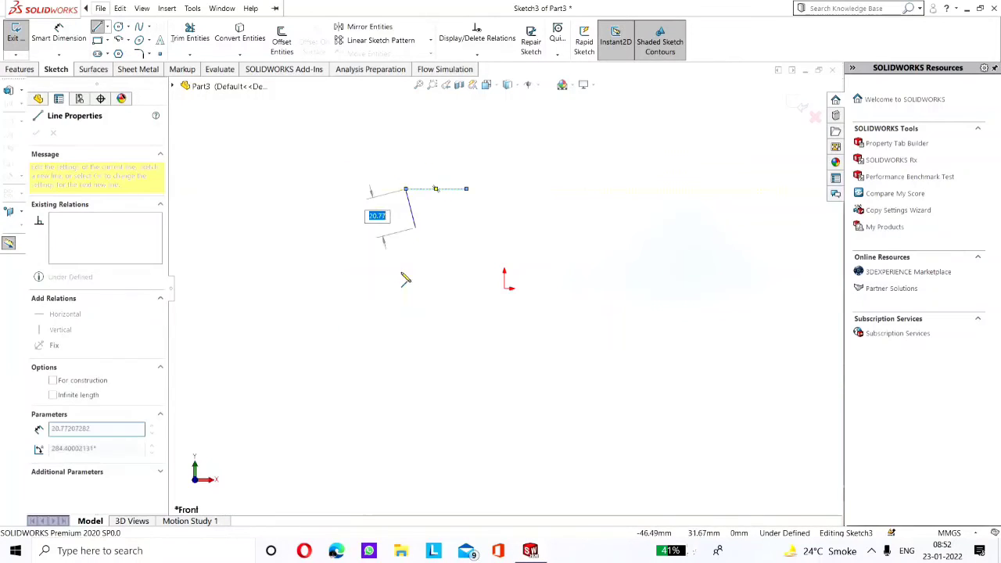
pyautogui.click(406, 251)
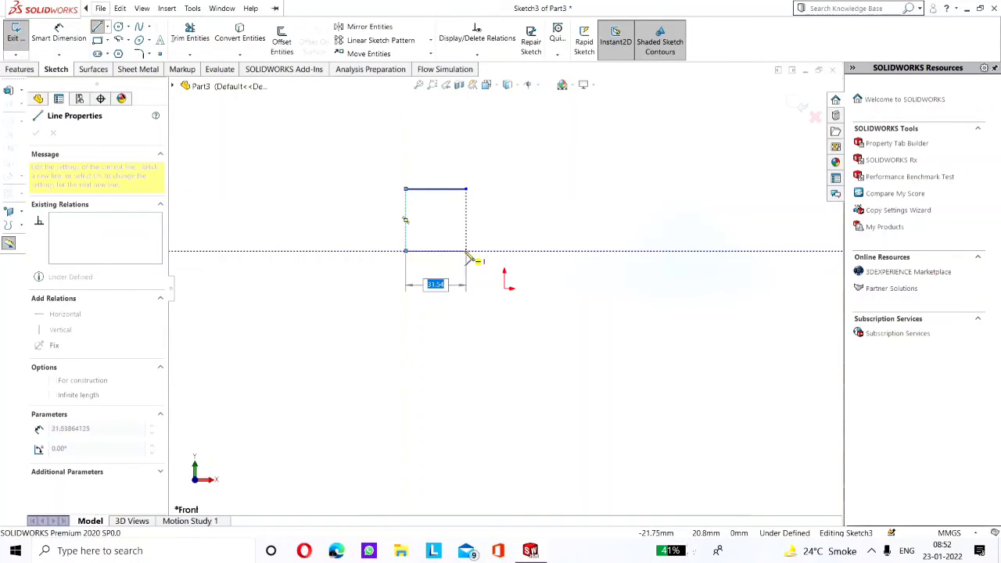
pyautogui.click(466, 252)
pyautogui.click(467, 301)
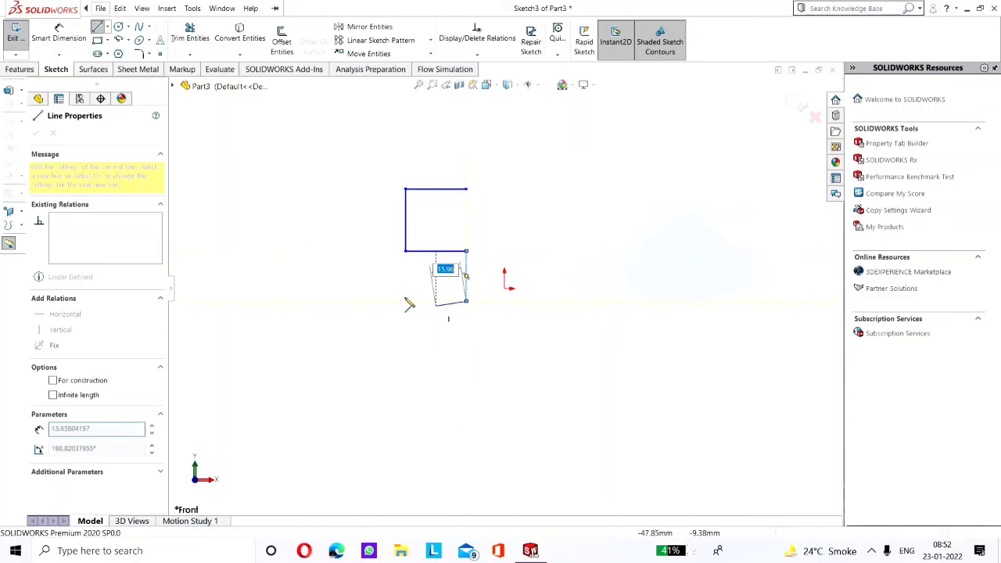
pyautogui.click(406, 301)
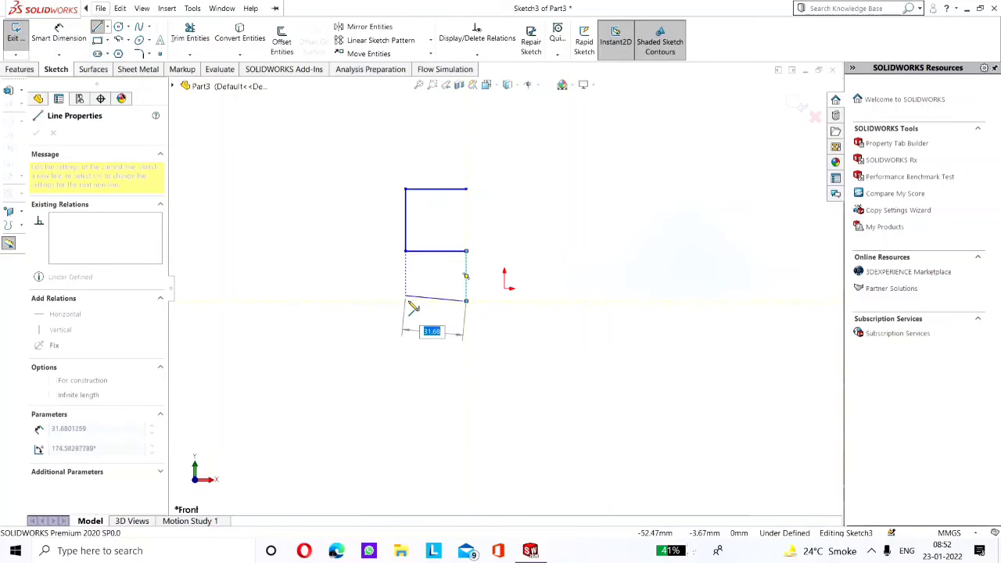
pyautogui.click(406, 371)
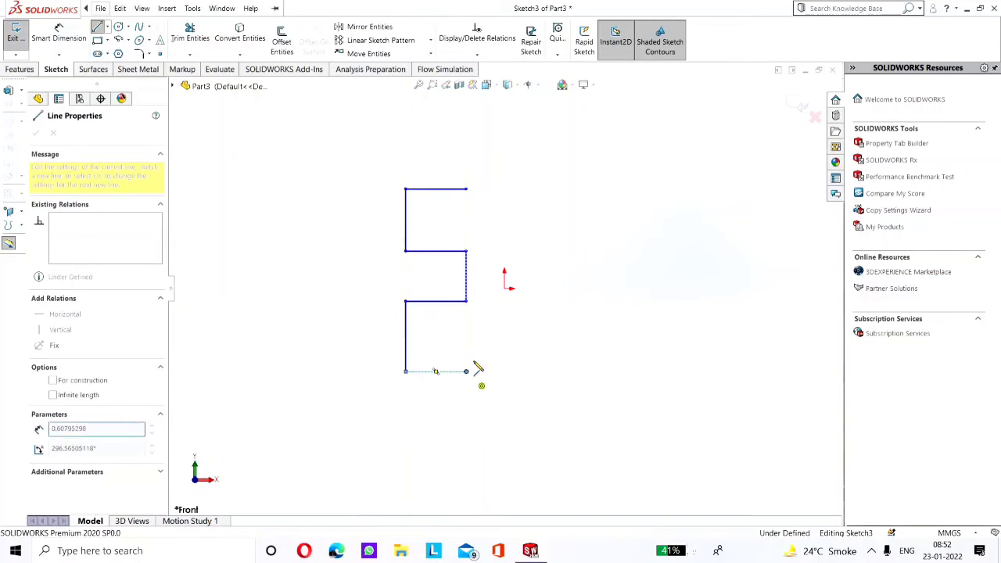
pyautogui.rightClick(478, 366)
pyautogui.click(508, 369)
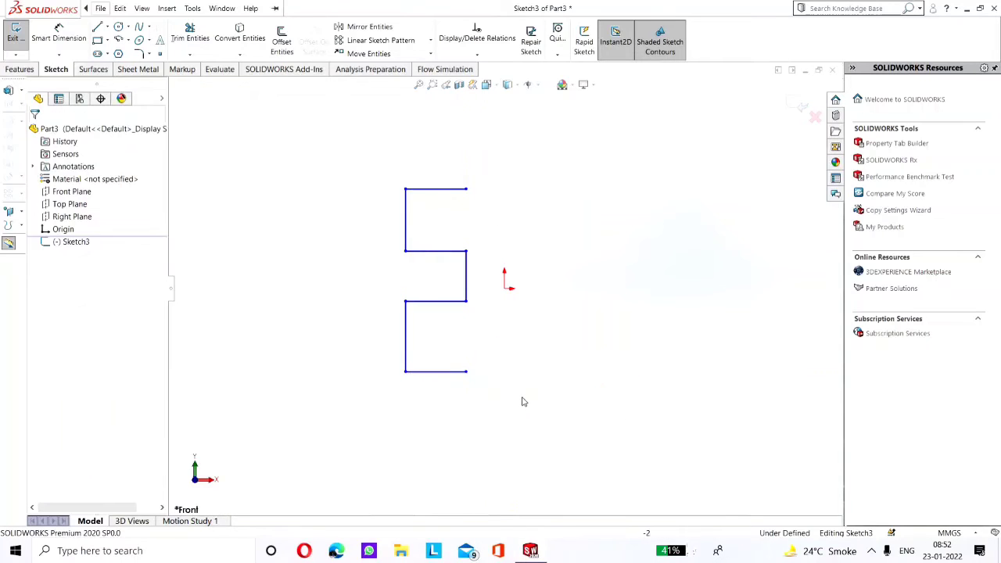
# Step: Sketch a vertical centerline about 136 mm long through the origin, to the right of the open profile
pyautogui.click(107, 26)
pyautogui.click(119, 50)
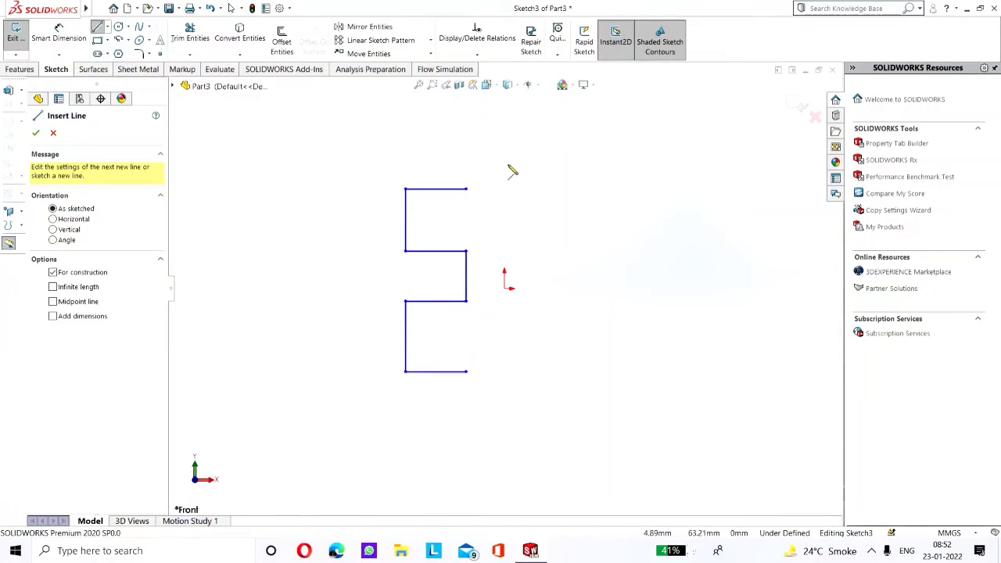
pyautogui.moveTo(505, 166); pyautogui.dragTo(514, 316)
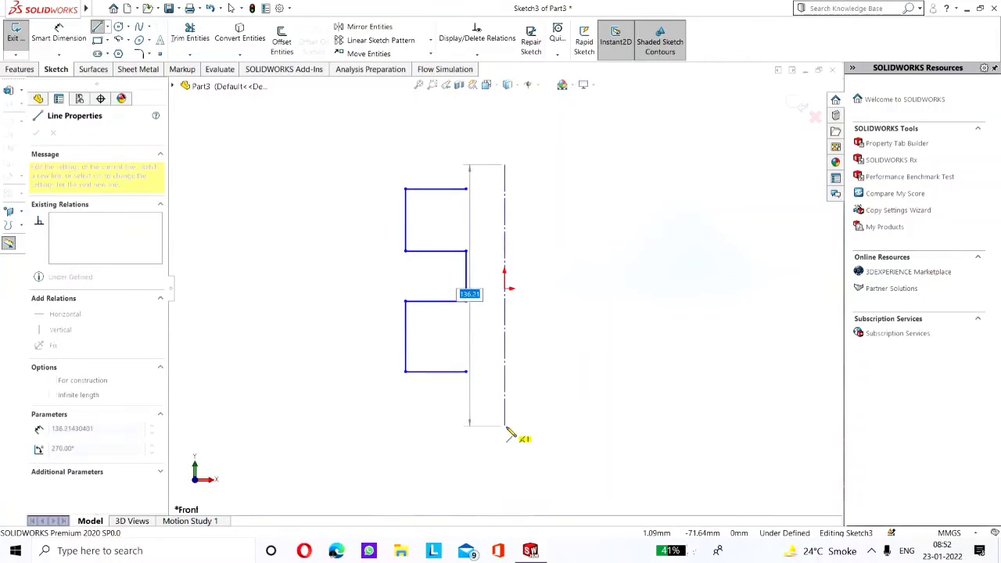
pyautogui.click(506, 427)
pyautogui.rightClick(507, 427)
pyautogui.press('Escape')
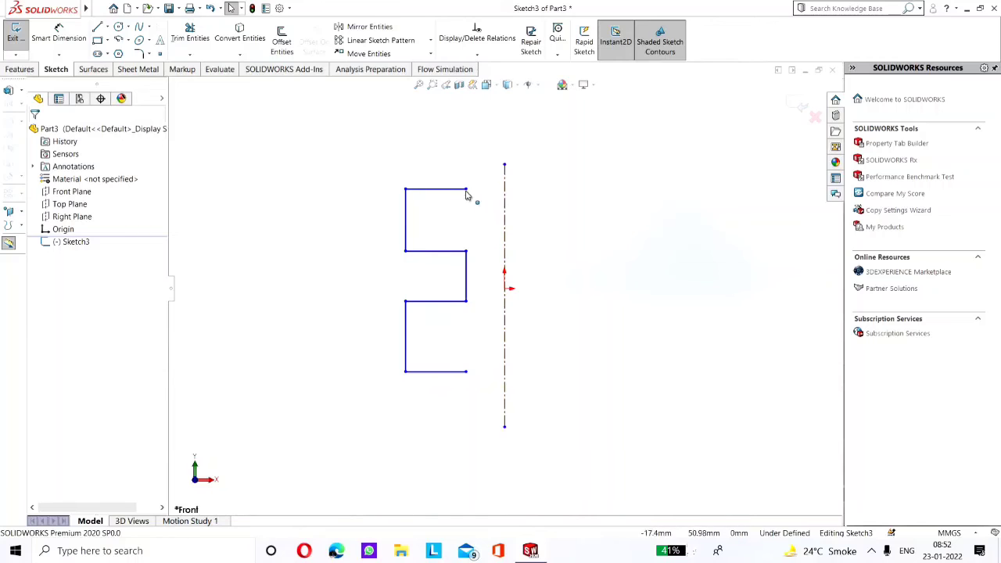
# Step: Extend the profile's upper and lower horizontal lines so their open endpoints are coincident with the vertical centerline
pyautogui.moveTo(469, 190); pyautogui.dragTo(505, 188)
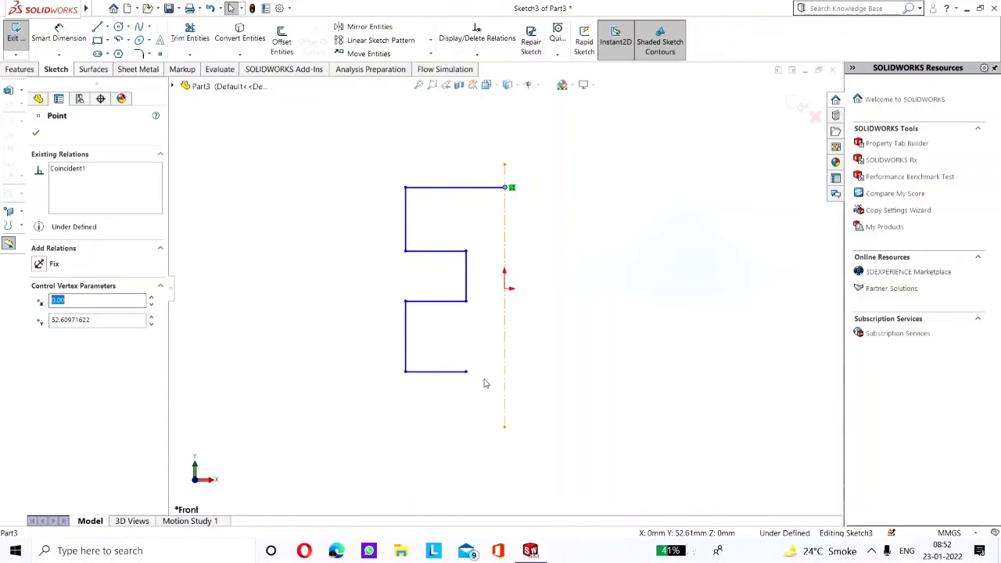
pyautogui.moveTo(467, 373); pyautogui.dragTo(506, 374)
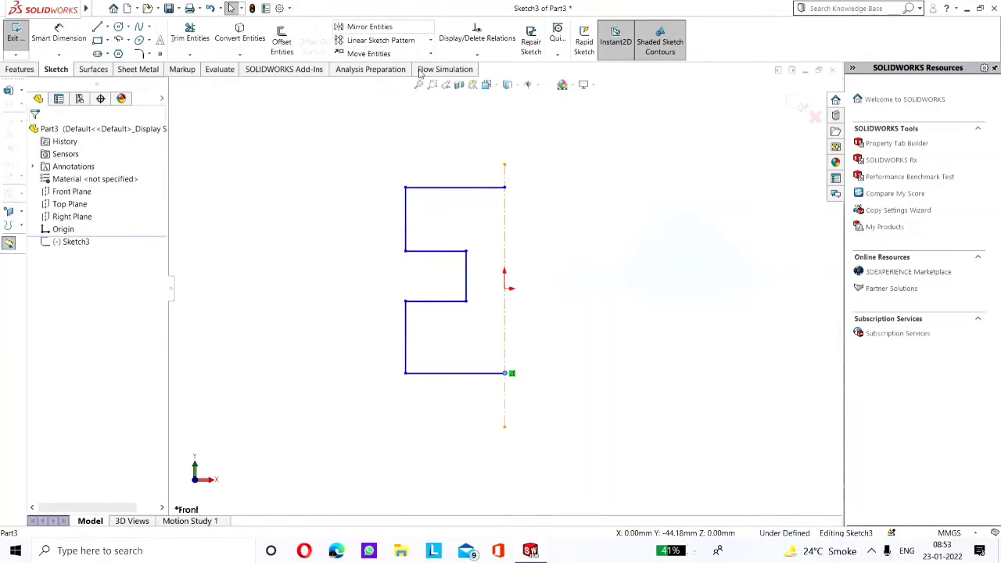
# Step: Mirror the seven individually selected half-profile lines about the vertical centerline, excluding the preselected endpoint, and undo the mirror
pyautogui.click(369, 27)
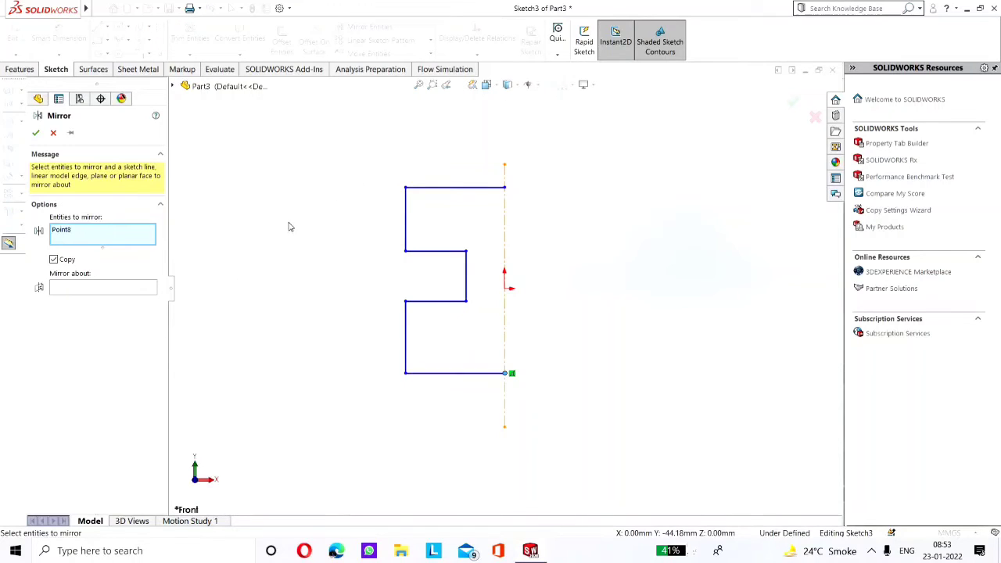
pyautogui.rightClick(110, 233)
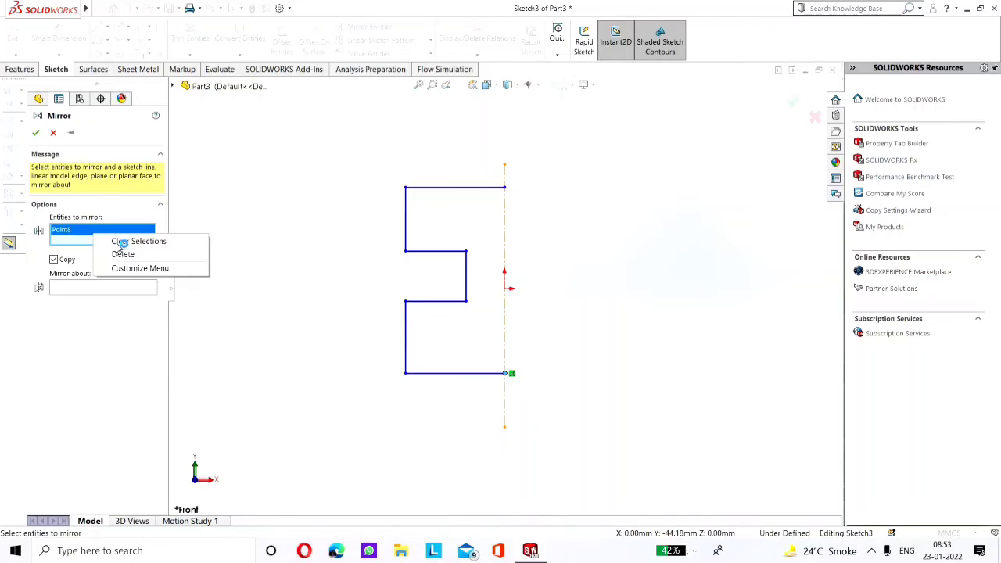
pyautogui.click(180, 240)
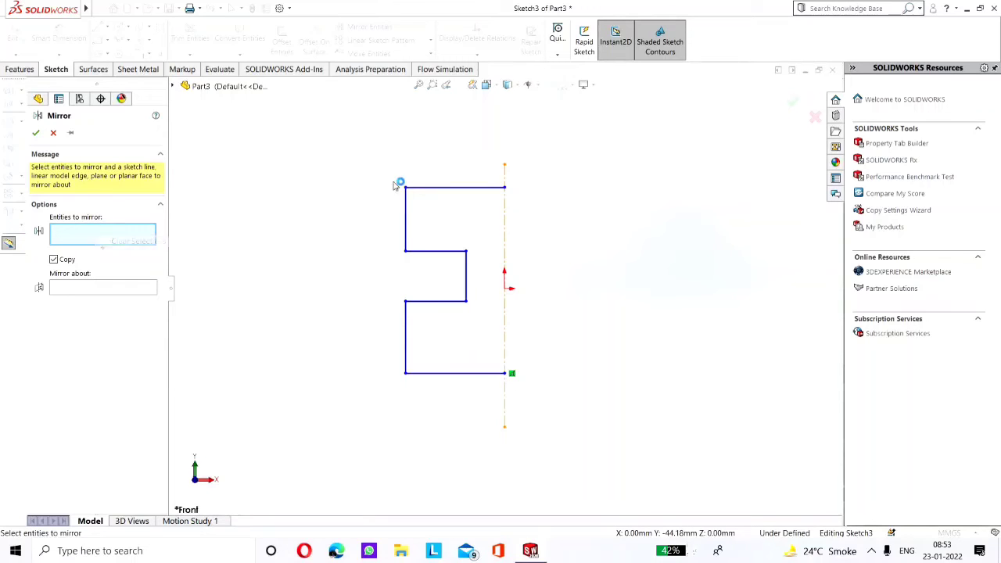
pyautogui.click(438, 187)
pyautogui.click(406, 219)
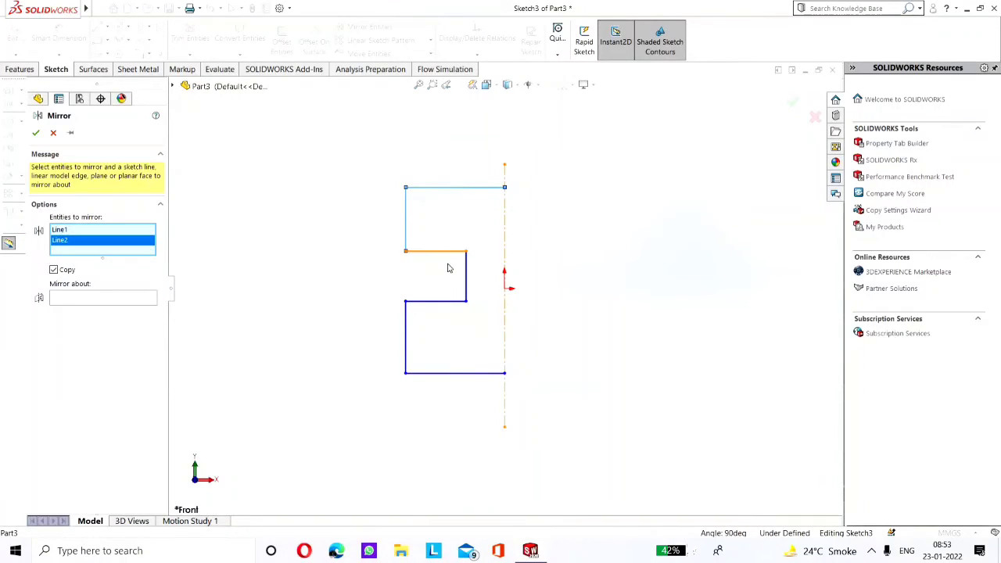
pyautogui.click(444, 251)
pyautogui.click(467, 294)
pyautogui.click(415, 304)
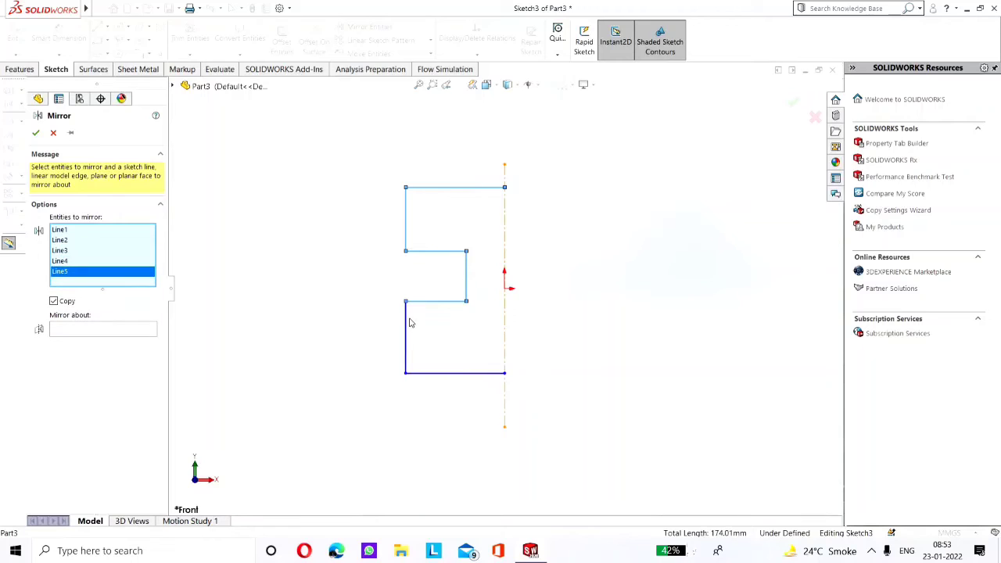
pyautogui.click(407, 325)
pyautogui.click(446, 373)
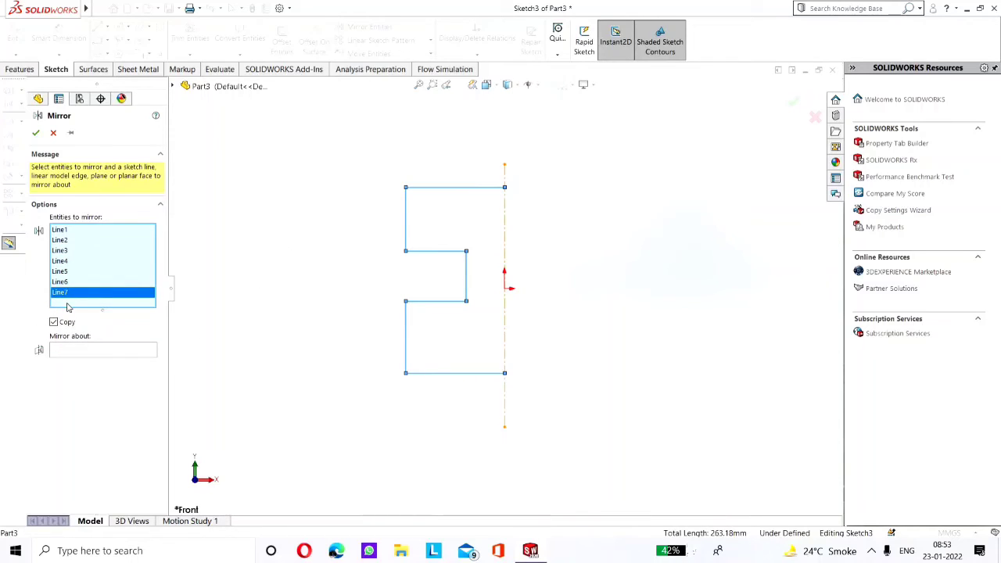
pyautogui.click(80, 352)
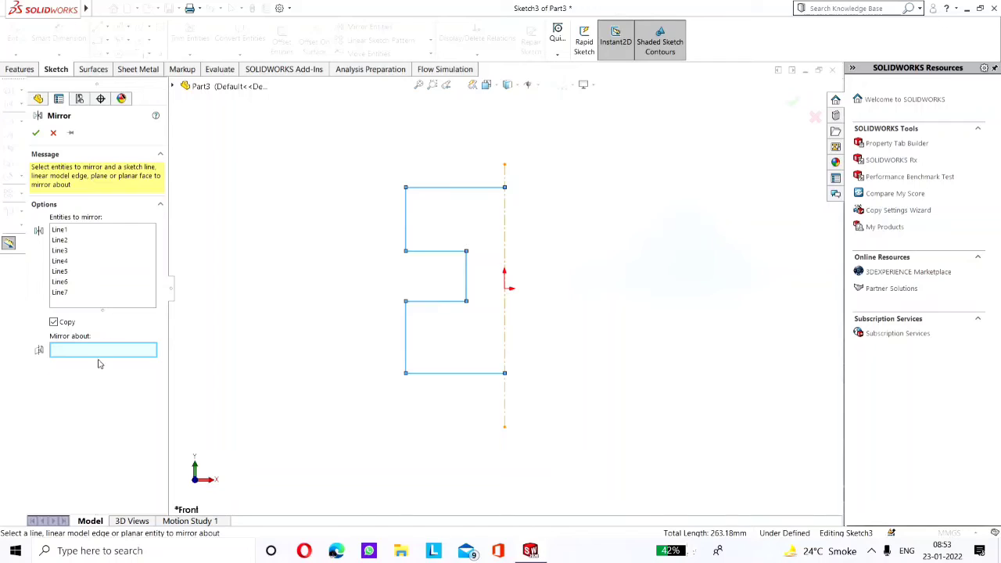
pyautogui.click(507, 228)
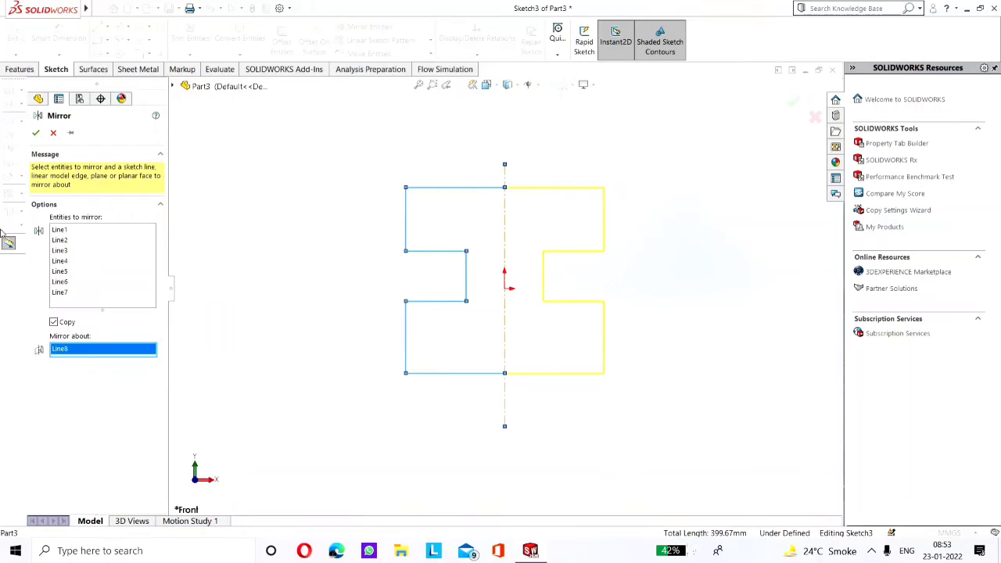
pyautogui.press('Return')
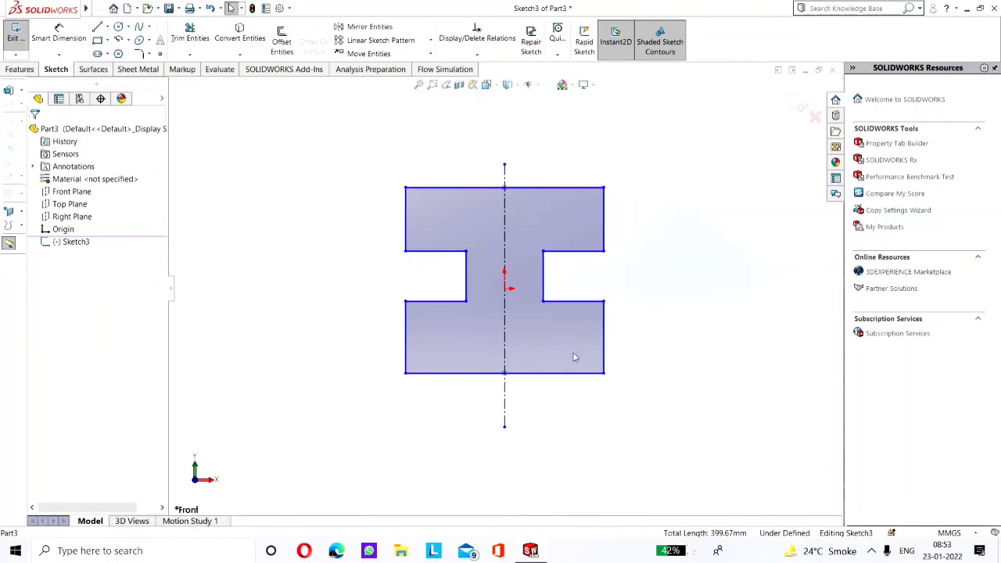
pyautogui.click(631, 361)
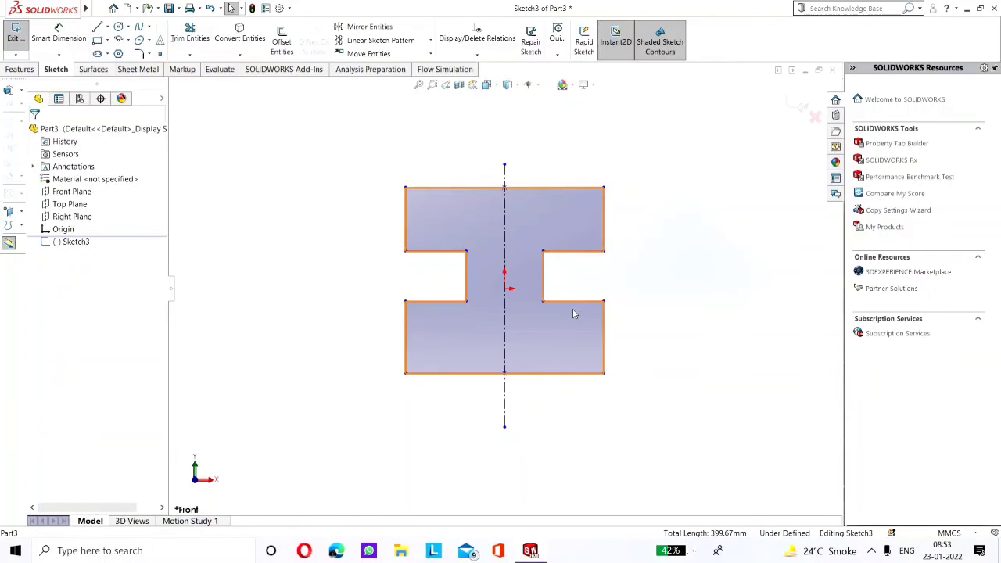
pyautogui.hotkey('ctrl', 'z')
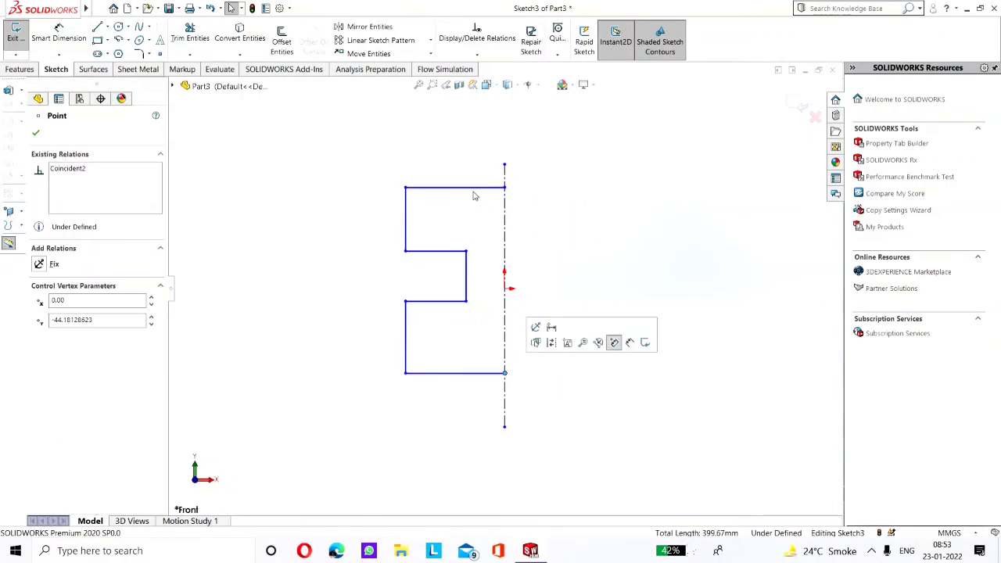
# Step: Mirror the half profile about the vertical centerline, box-selecting its five inner lines and adding the upper and lower horizontal lines
pyautogui.click(367, 27)
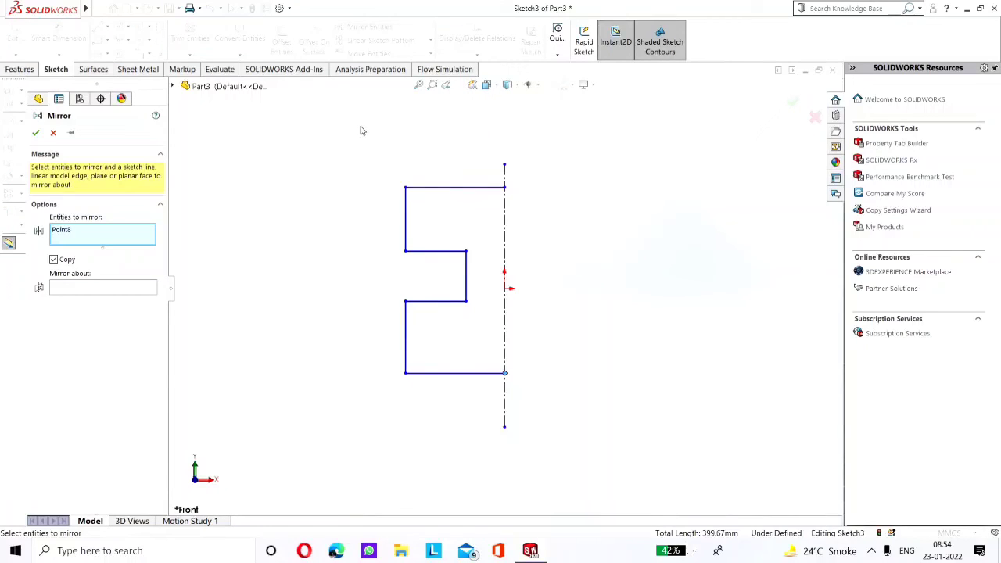
pyautogui.moveTo(360, 125)
pyautogui.mouseDown()
pyautogui.moveTo(429, 247)
pyautogui.moveTo(482, 406)
pyautogui.mouseUp()
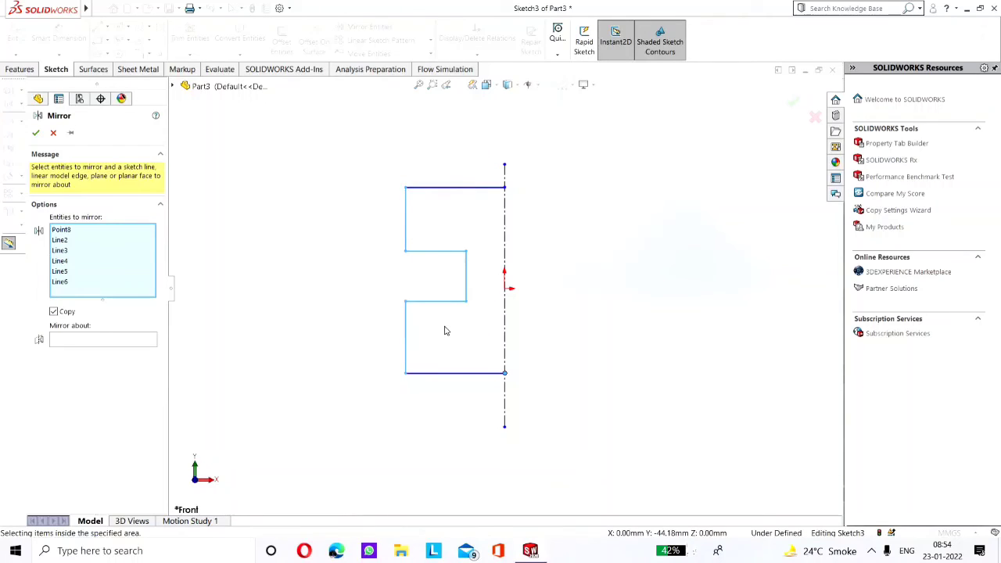
pyautogui.click(455, 188)
pyautogui.click(474, 373)
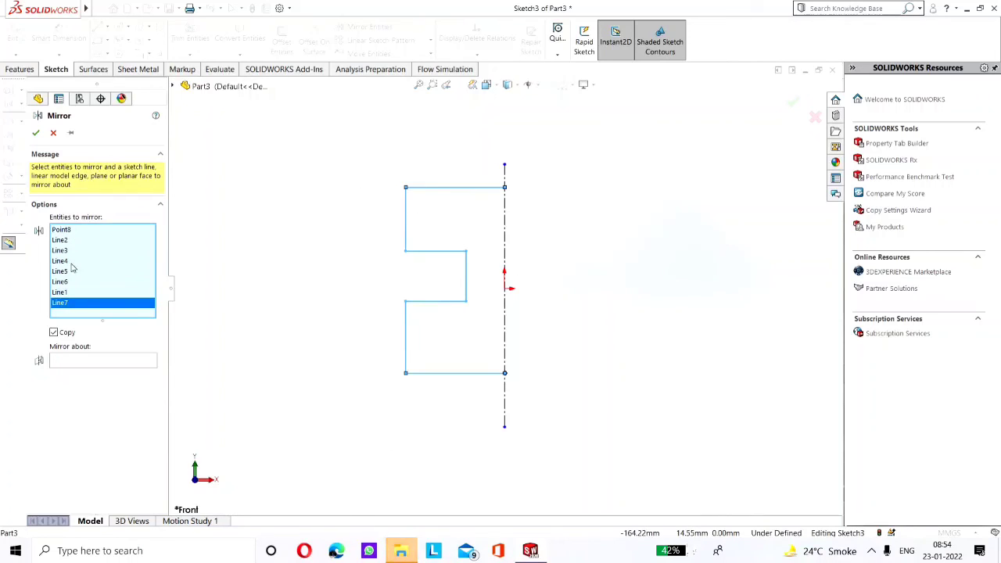
pyautogui.click(88, 362)
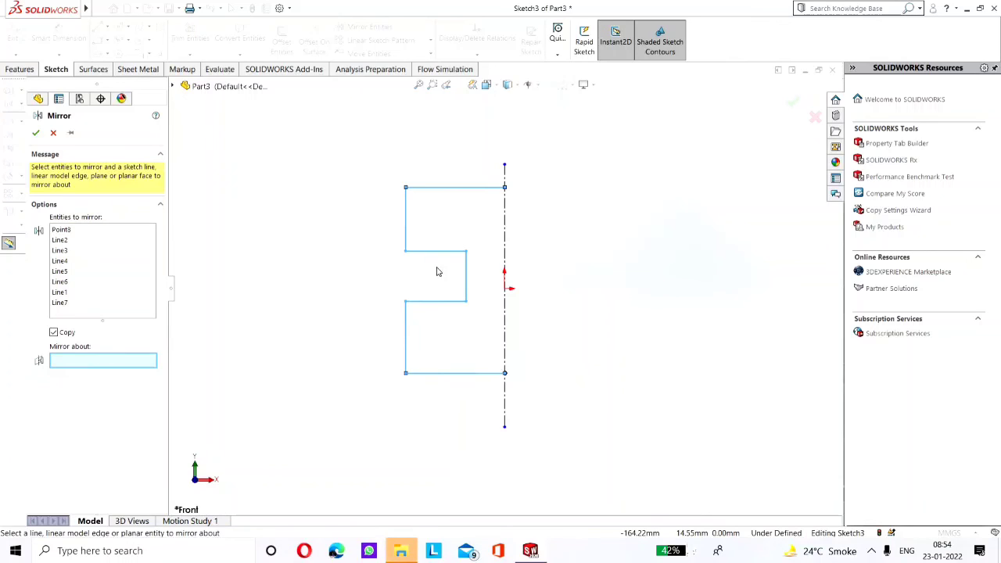
pyautogui.click(505, 234)
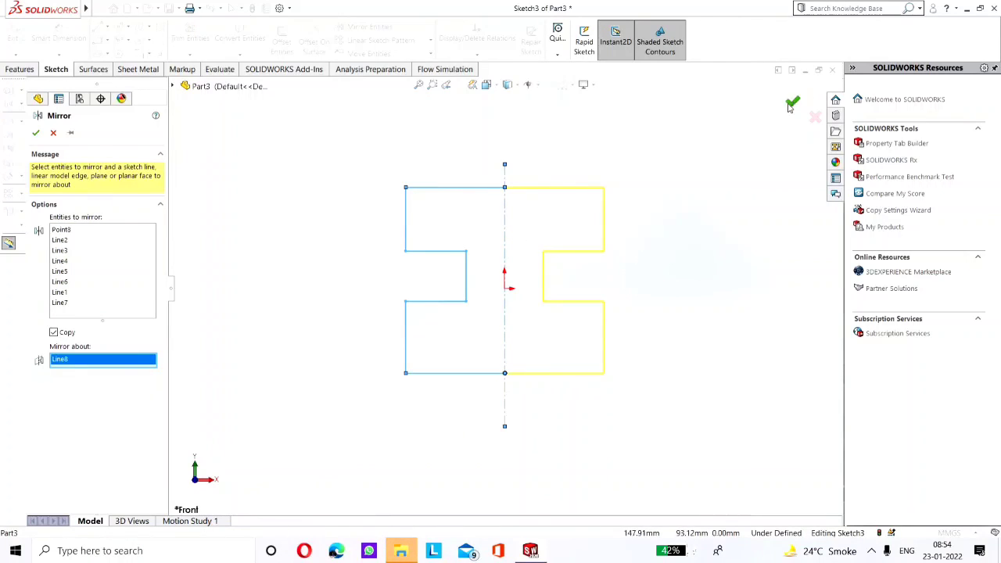
pyautogui.click(792, 104)
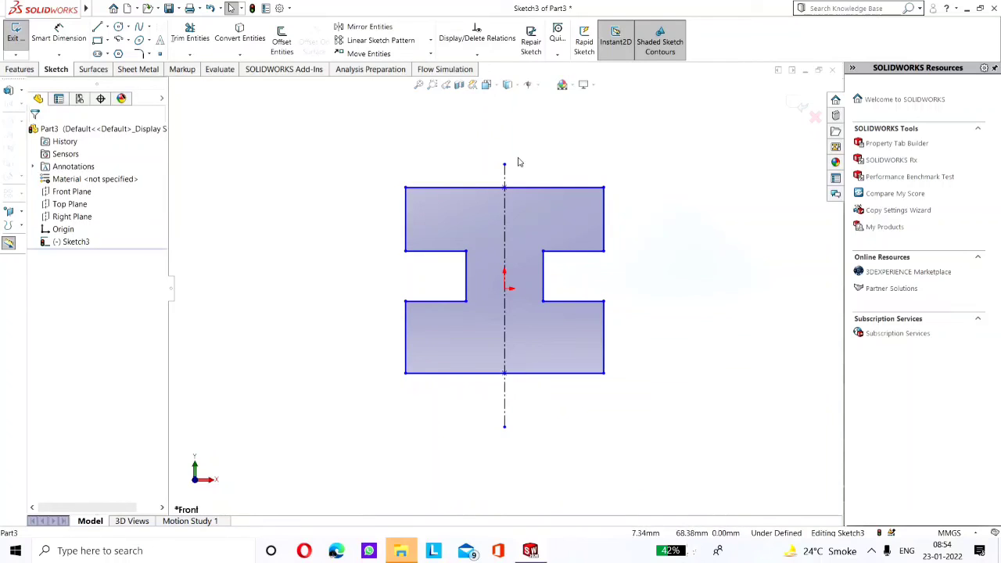